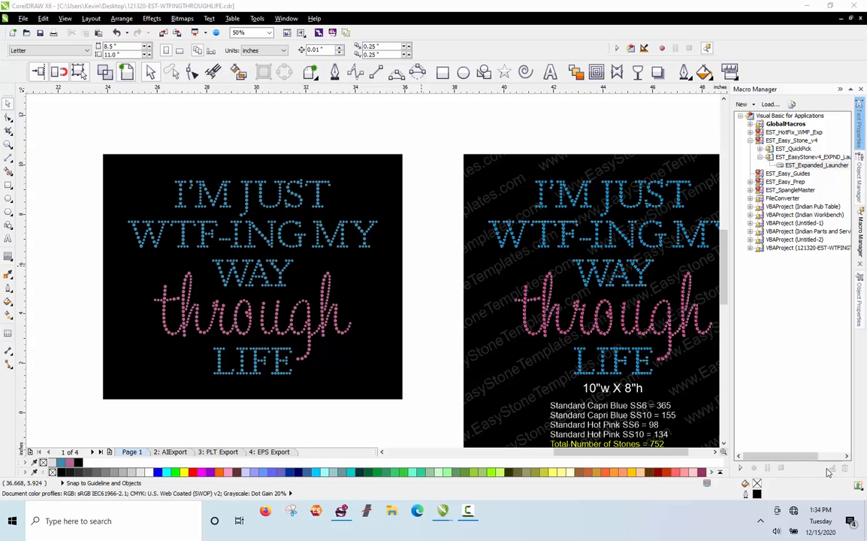
- Launch the Easy Stone v4 macro, select the unwatermarked rhinestone design and start its vector file export, ungrouping the grouped shape
double_click(815, 164)
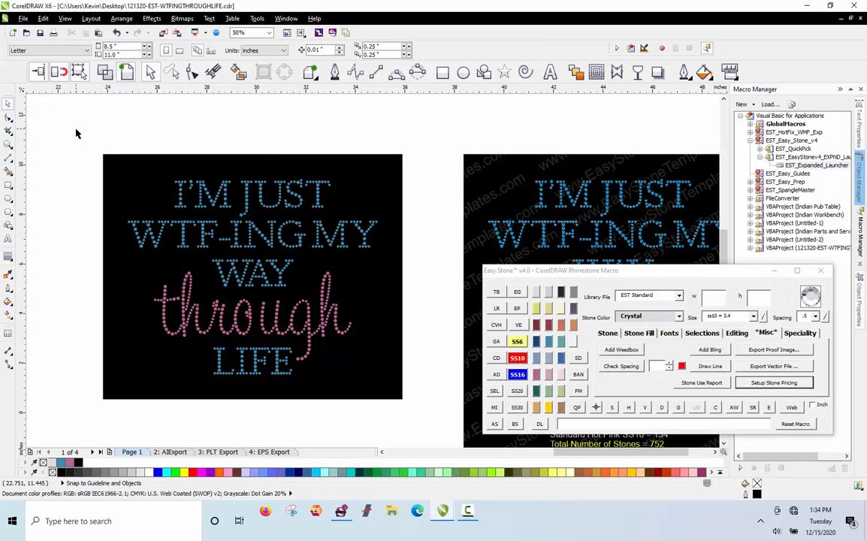
drag(76, 129, 434, 430)
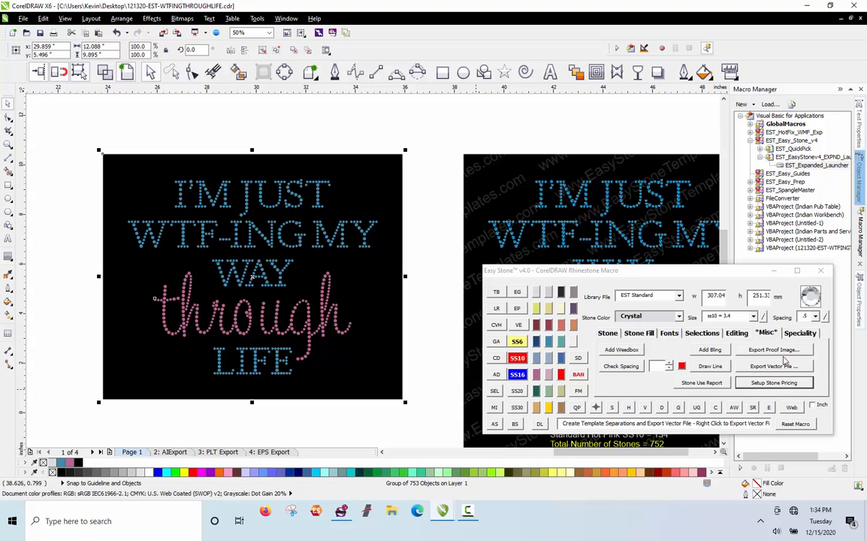
click(773, 334)
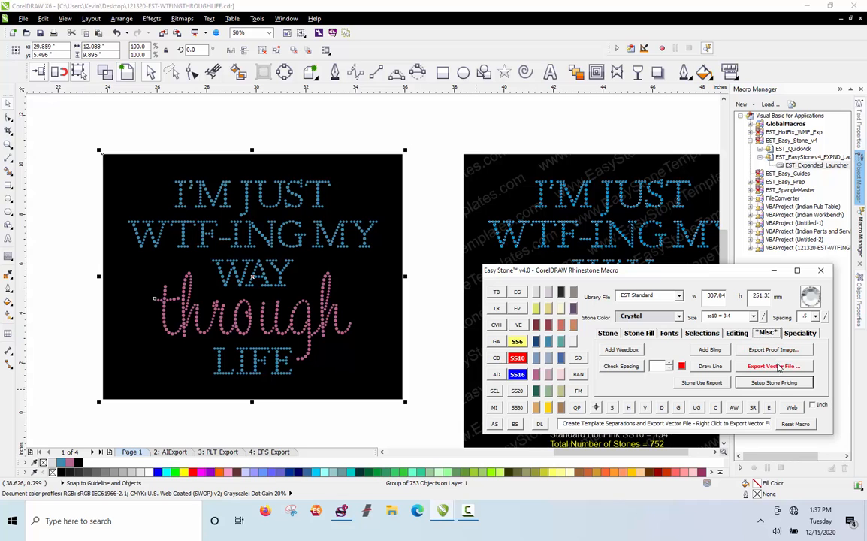
click(773, 365)
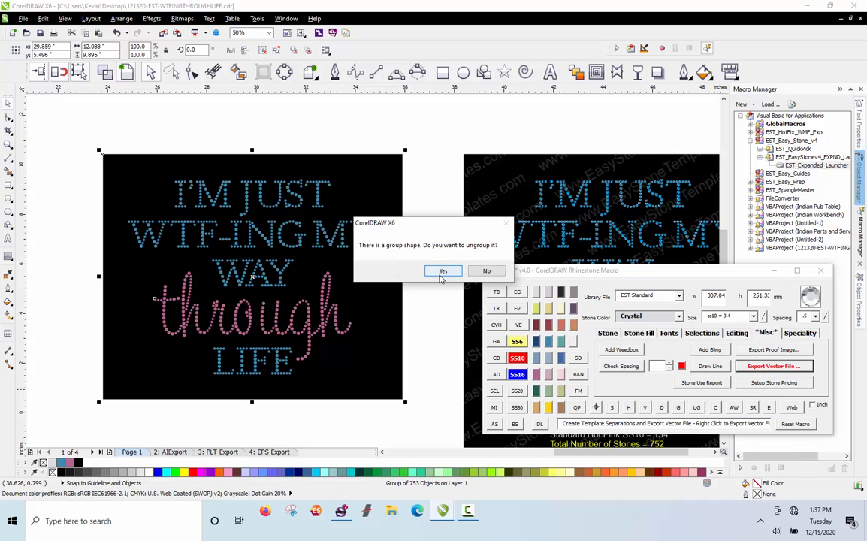
click(442, 271)
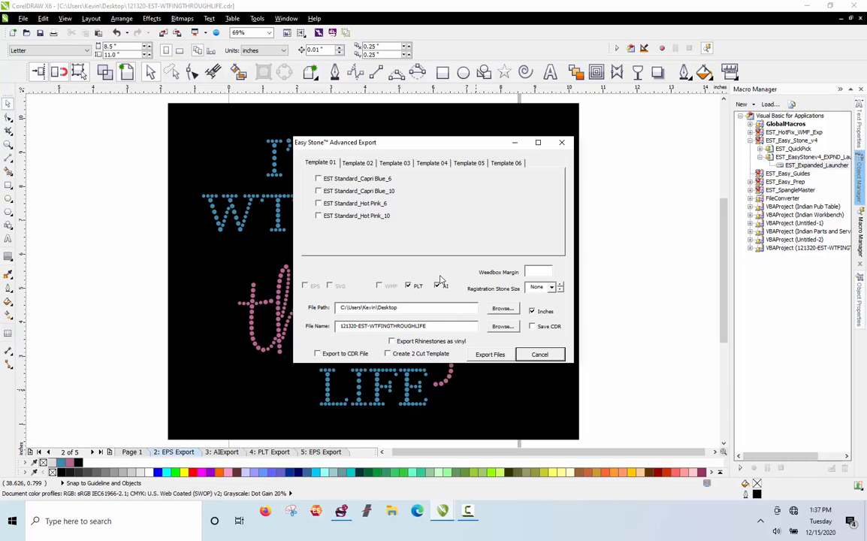
- Turn off the AI format so only PLT is exported, name the file TestforVideo and export it
click(441, 287)
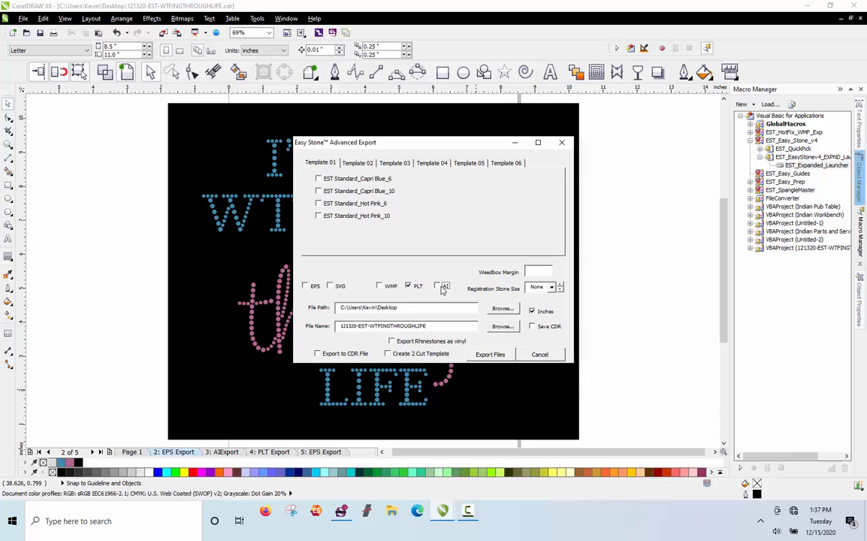
double_click(441, 325)
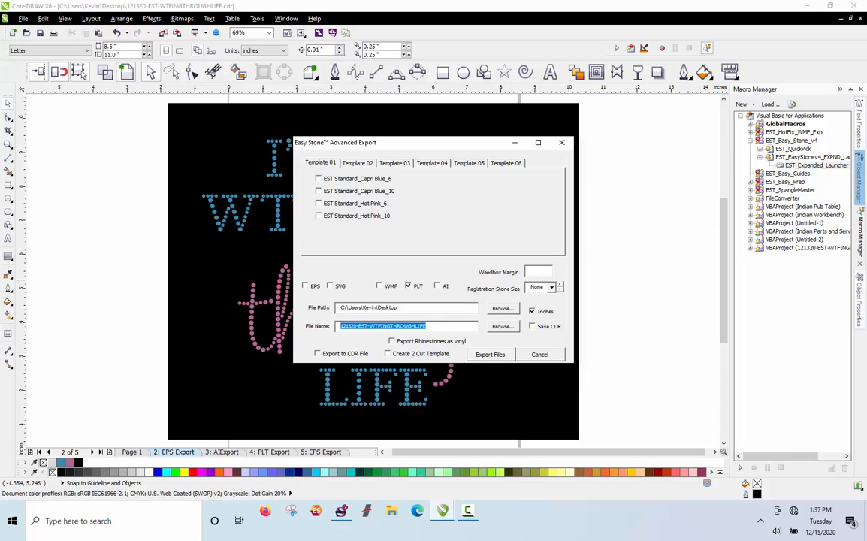
text(Testfor)
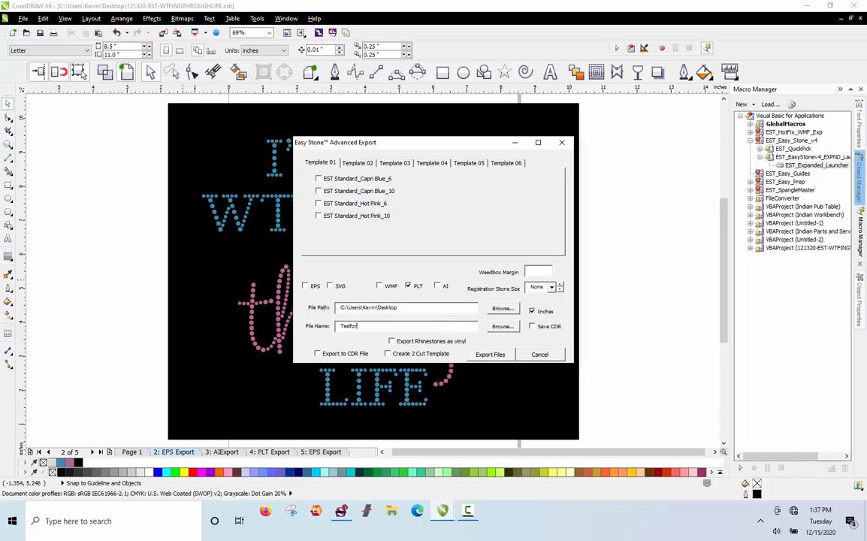
text(Video)
click(497, 355)
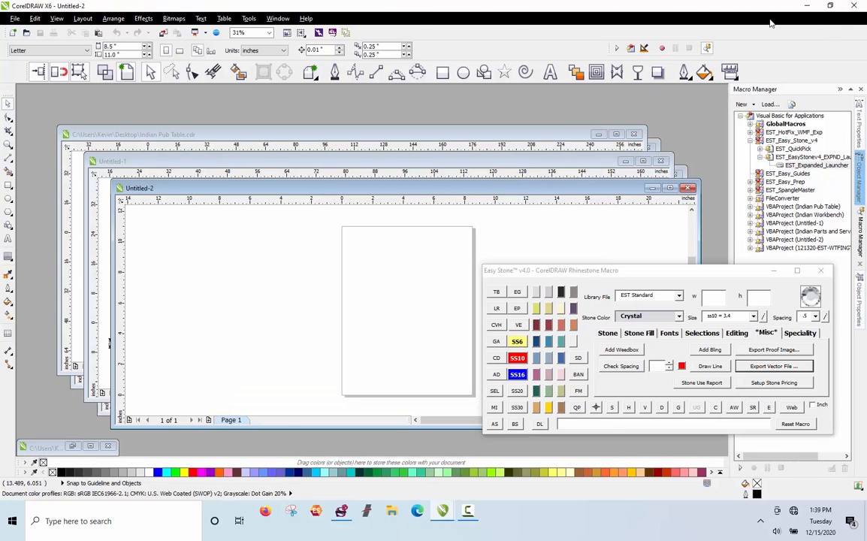
- Minimise CorelDRAW to reach the desktop and move the TestforVideo.PLT file directly below grinch4.svg
double_click(686, 9)
click(785, 64)
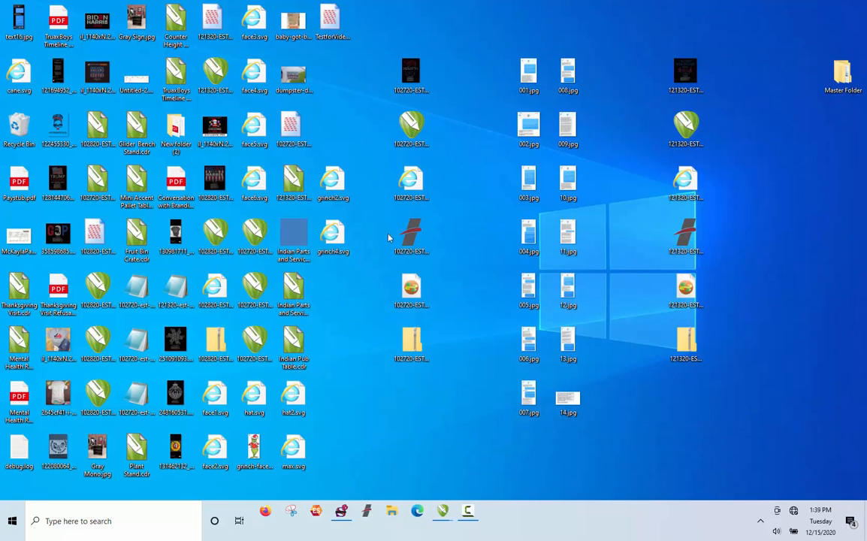
drag(327, 36, 332, 304)
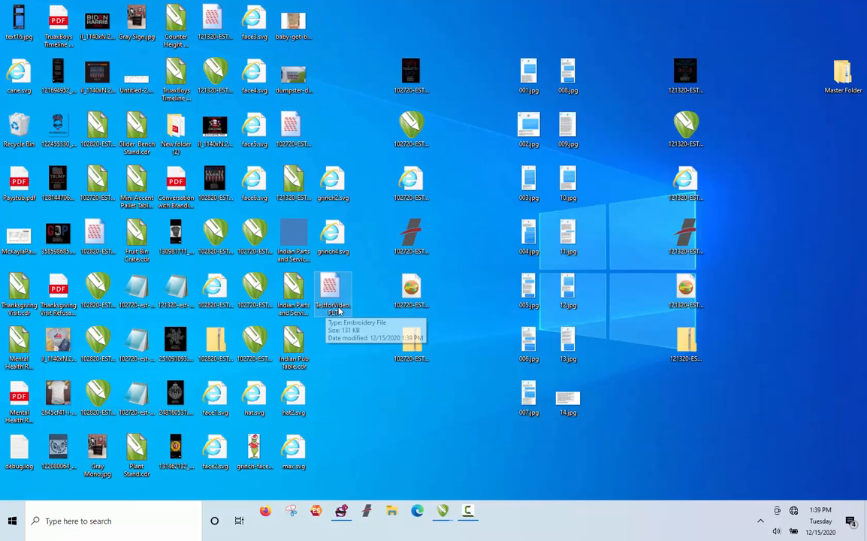
click(368, 440)
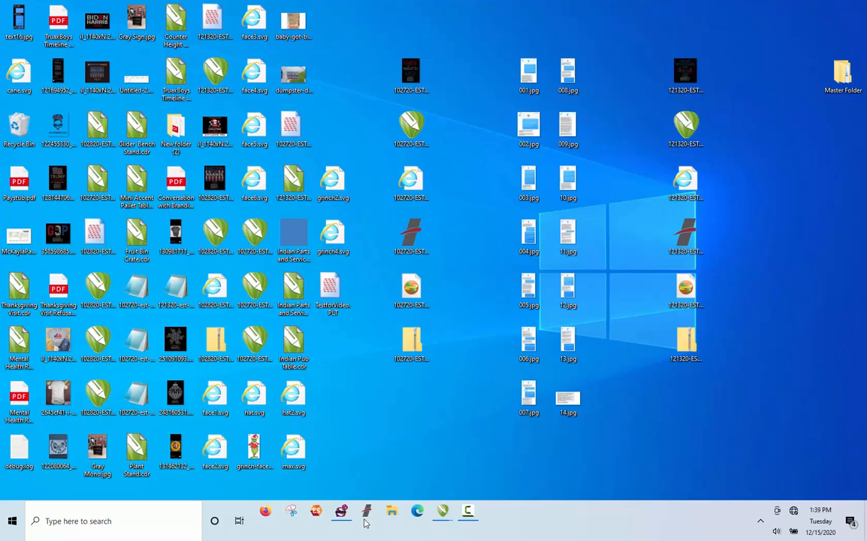
- Open Ioline CrystalStudio, place its window beside the desktop files and load TestforVideo.PLT onto the sheet
click(368, 516)
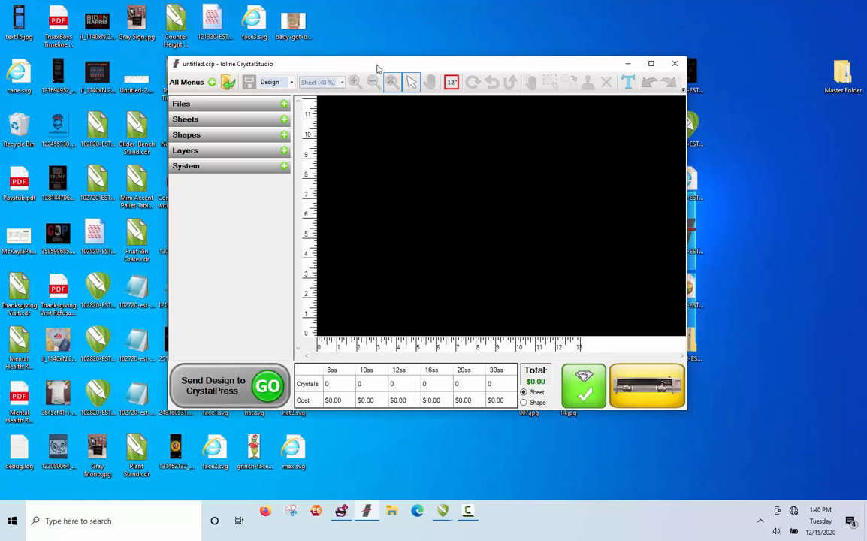
drag(350, 63, 575, 57)
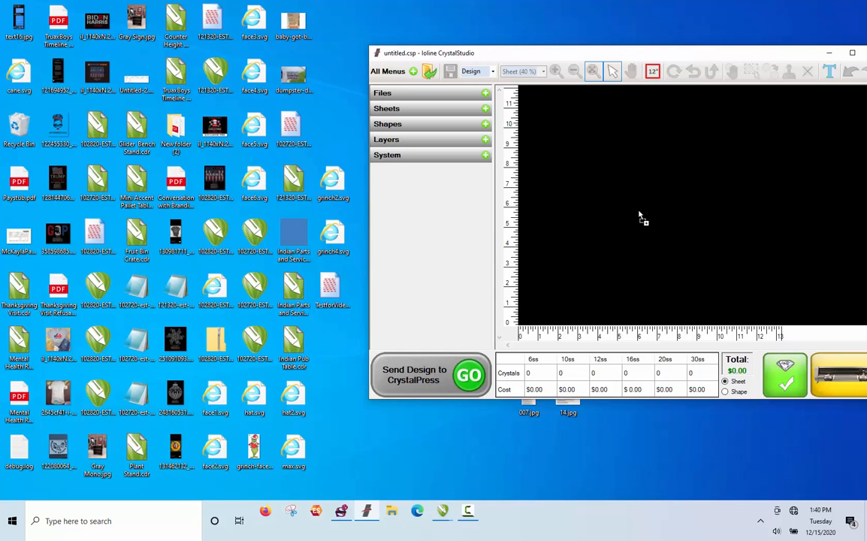
drag(595, 194, 594, 194)
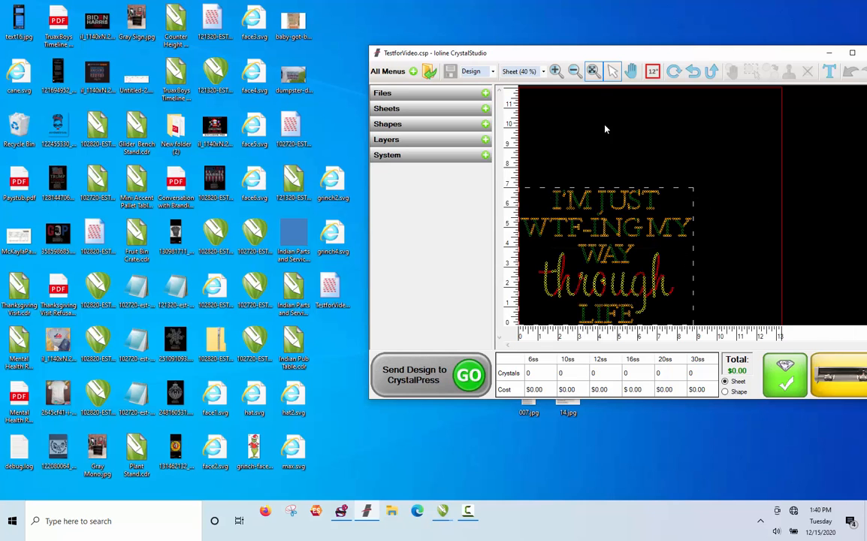
- Move the CrystalStudio window off the screen edge and enlarge it to show the whole sheet
double_click(586, 46)
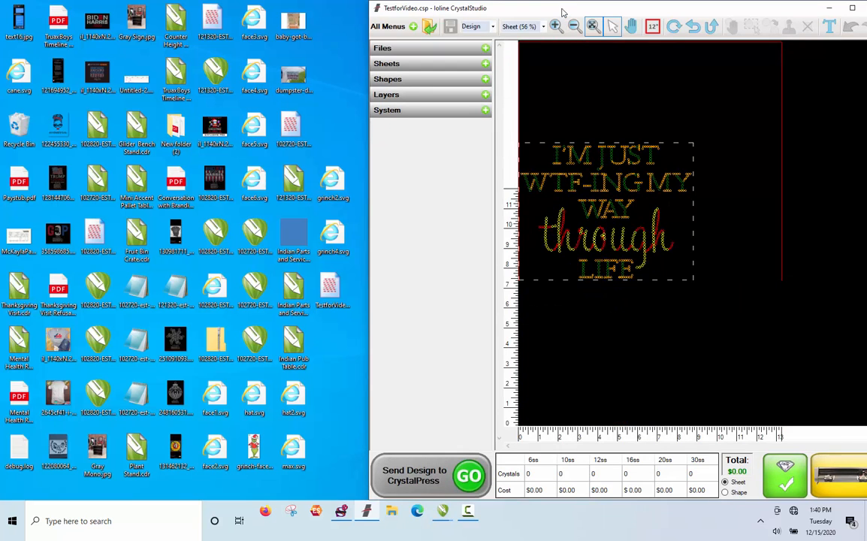
drag(562, 8, 296, 79)
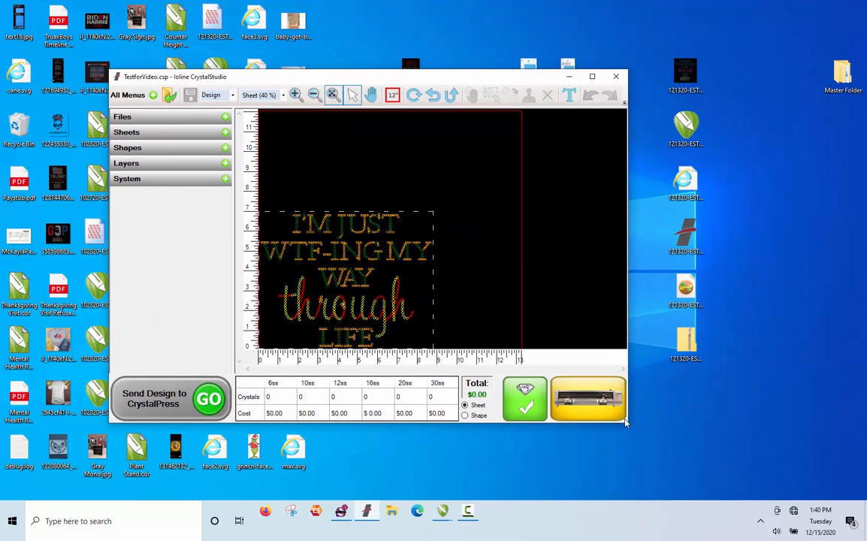
drag(630, 424, 741, 500)
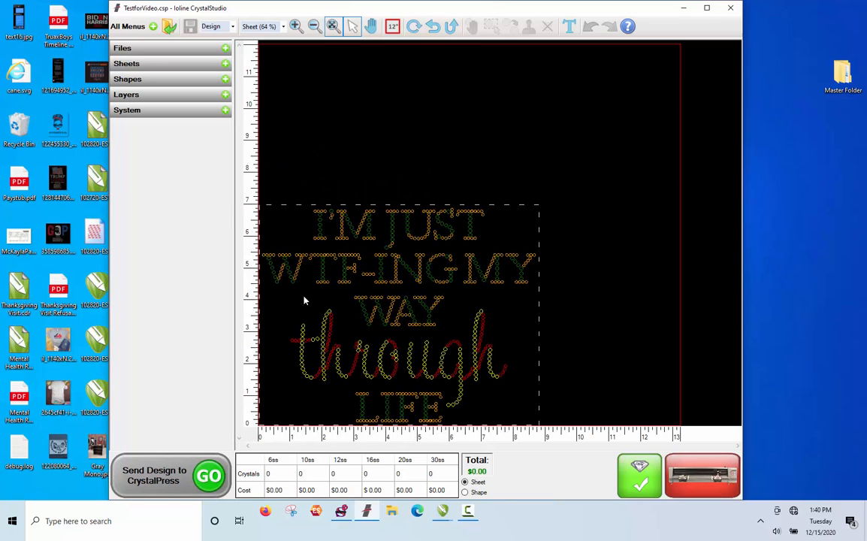
- Expand the layer list of TestforVideo.PLT and toggle layer visibility, leaving all four layers visible
click(148, 95)
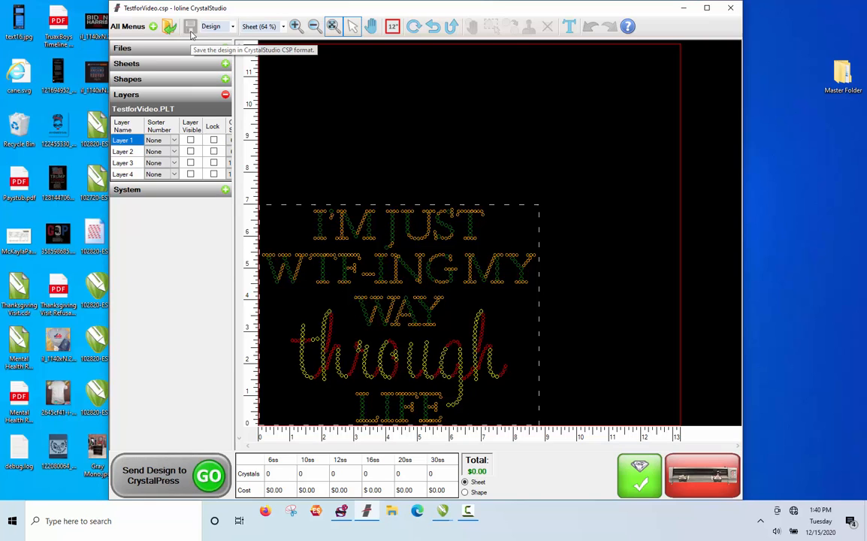
click(192, 126)
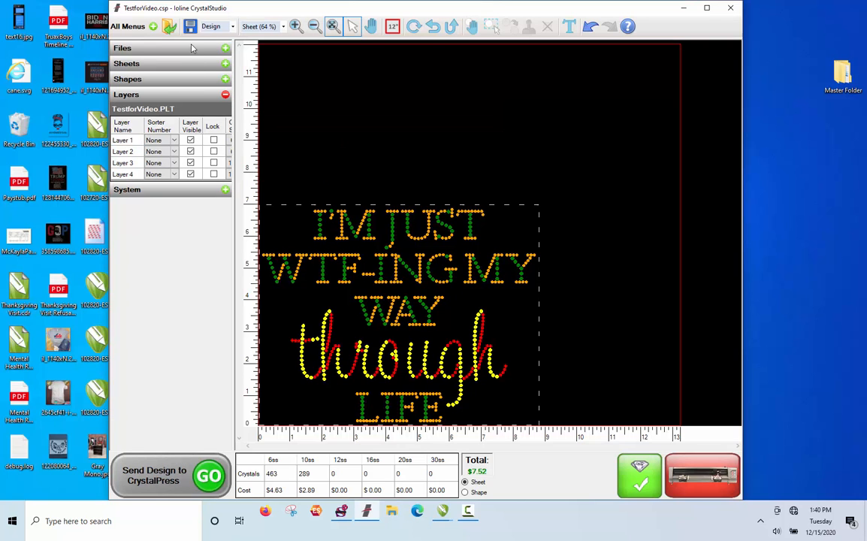
click(193, 127)
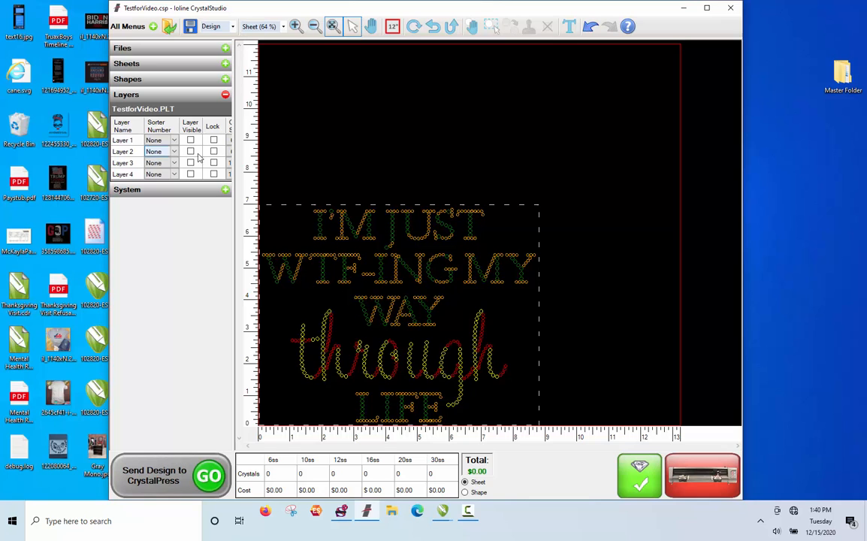
click(192, 128)
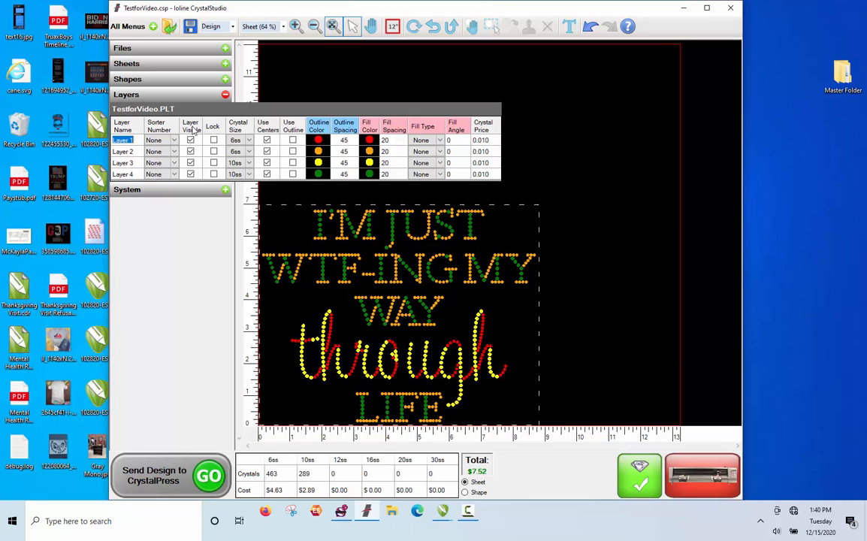
click(193, 129)
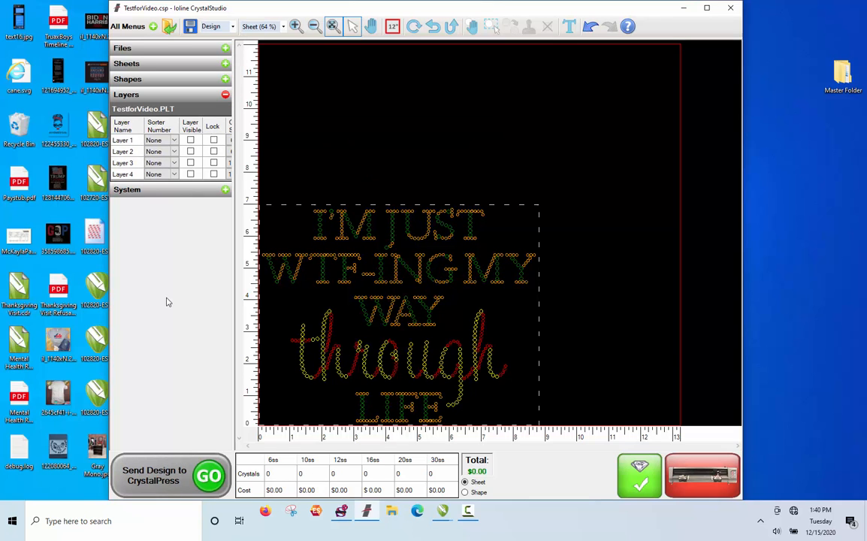
click(192, 126)
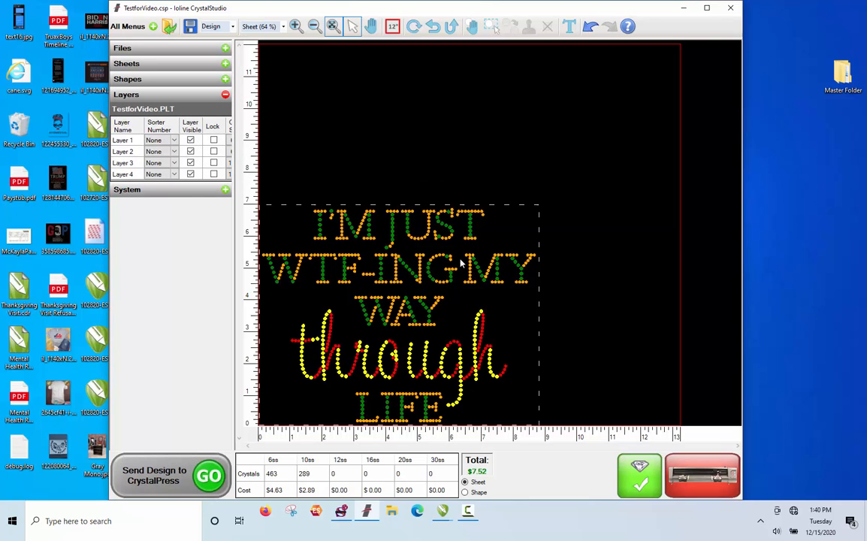
- Set the outline color of Layer 1 and Layer 3, which form the word "through", to magenta
mouse_move(167, 179)
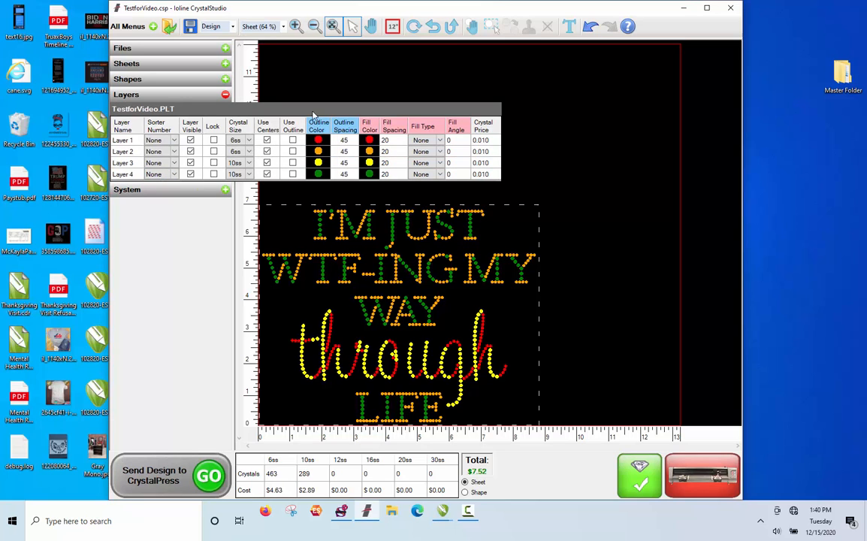
click(318, 141)
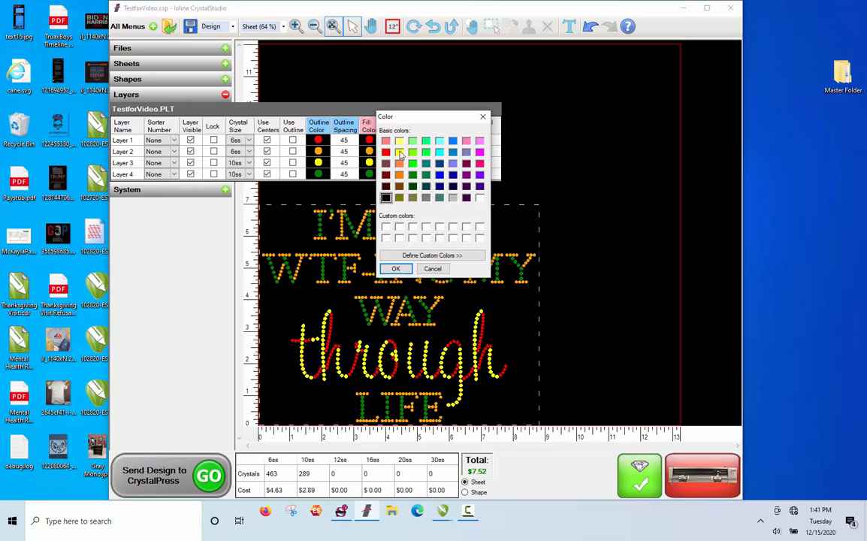
click(479, 151)
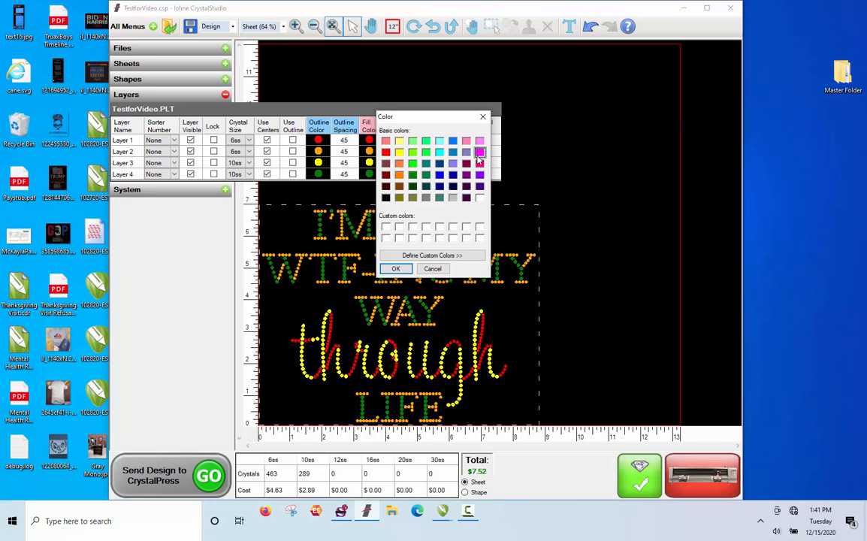
click(395, 268)
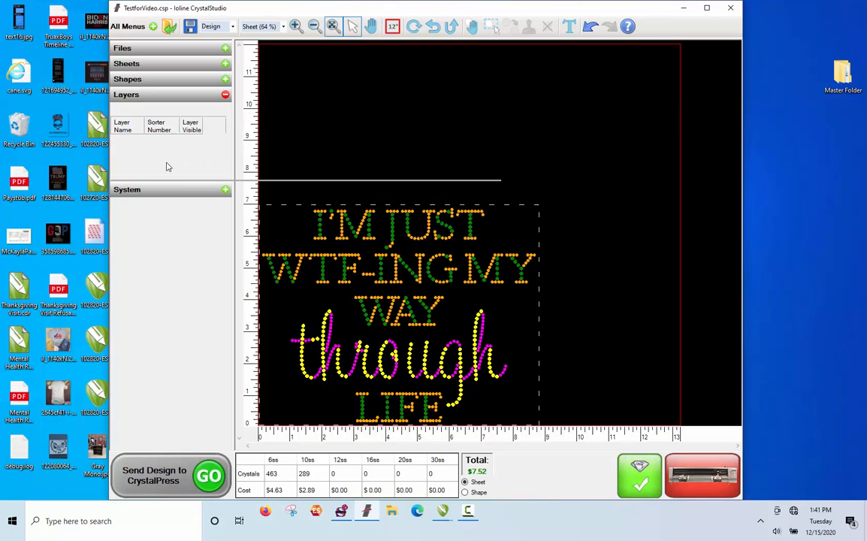
mouse_move(166, 165)
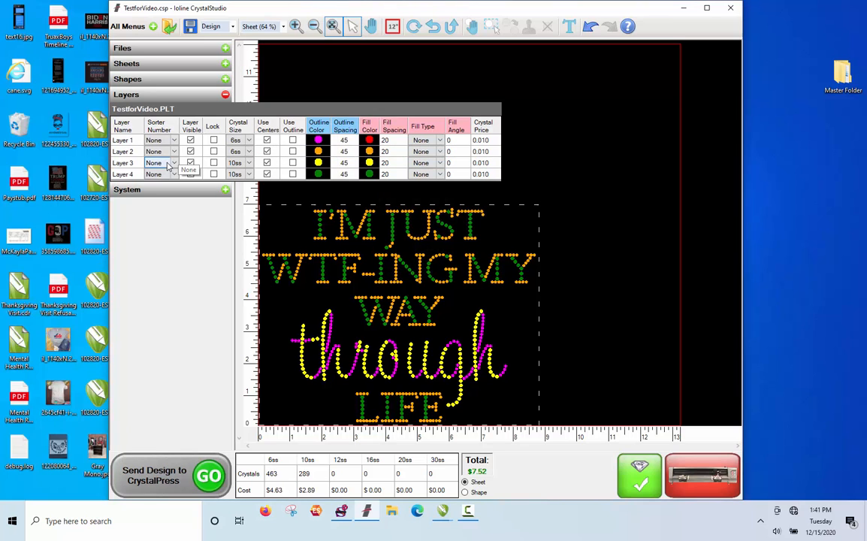
click(317, 162)
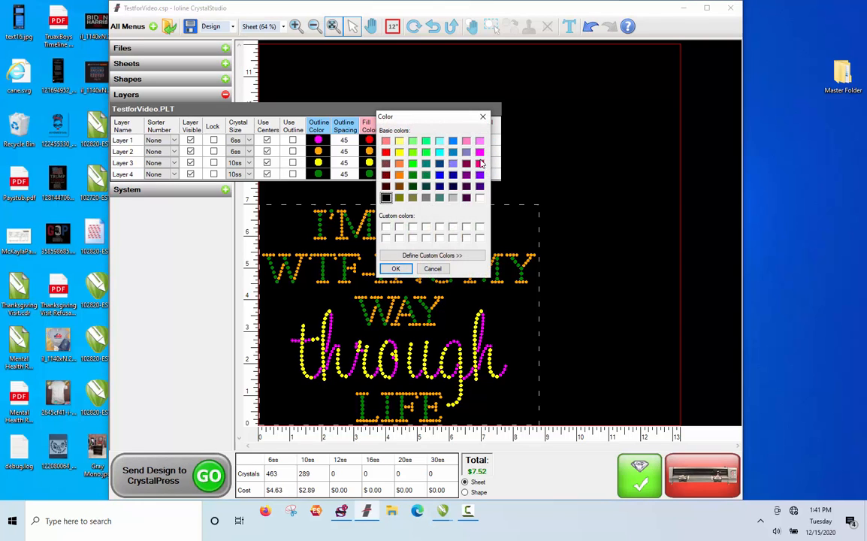
click(479, 152)
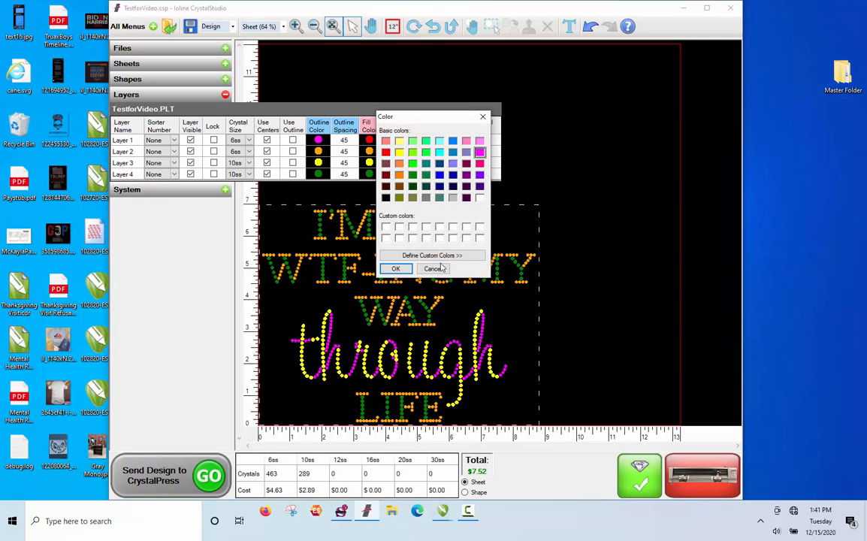
click(395, 268)
- Set the outline color of Layer 2 in the block lettering to blue
mouse_move(134, 155)
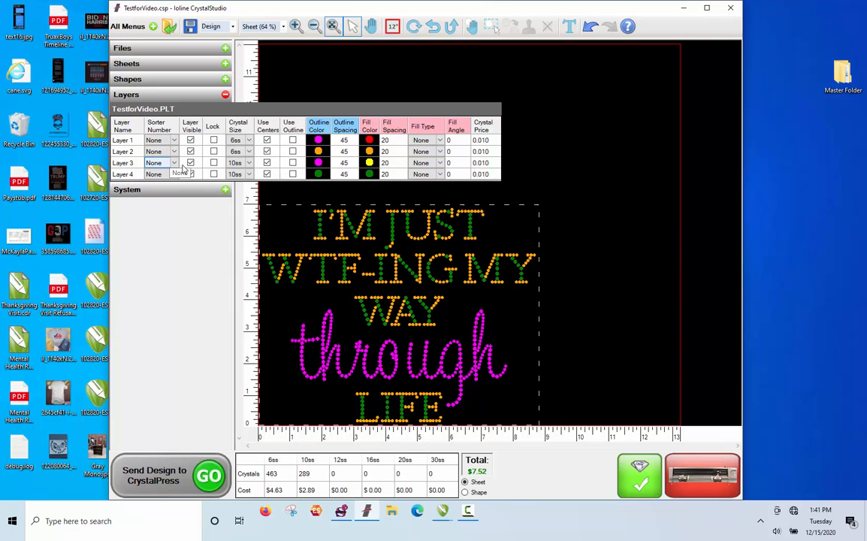
click(320, 152)
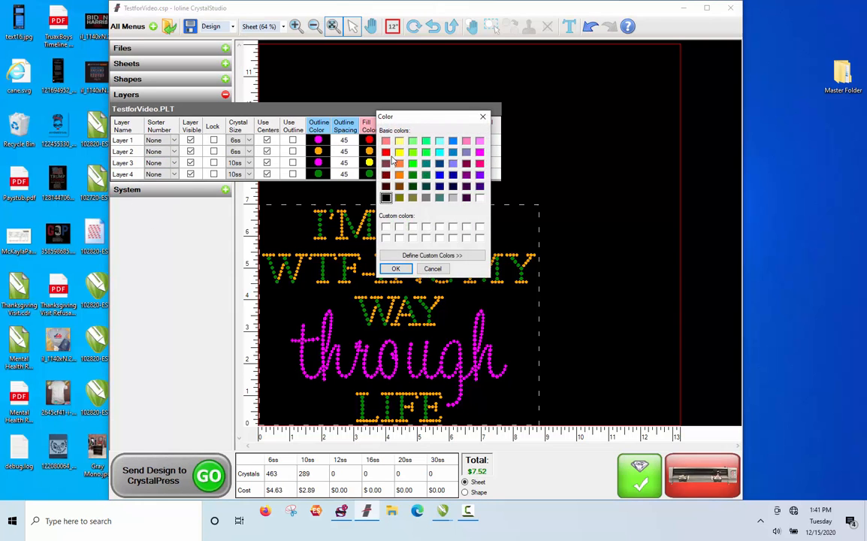
click(452, 140)
click(395, 268)
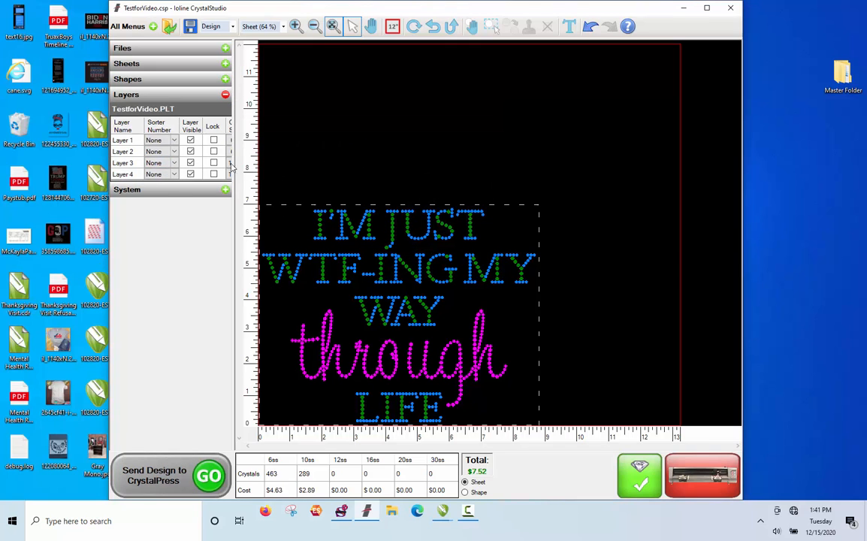
mouse_move(200, 170)
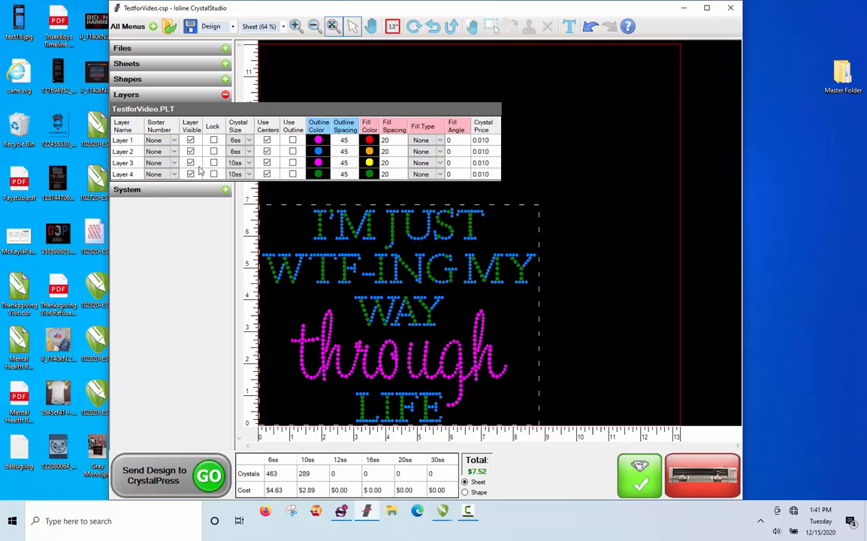
- Set the outline color of Layer 4 to blue and turn off the visibility of all four layers
click(322, 173)
click(452, 142)
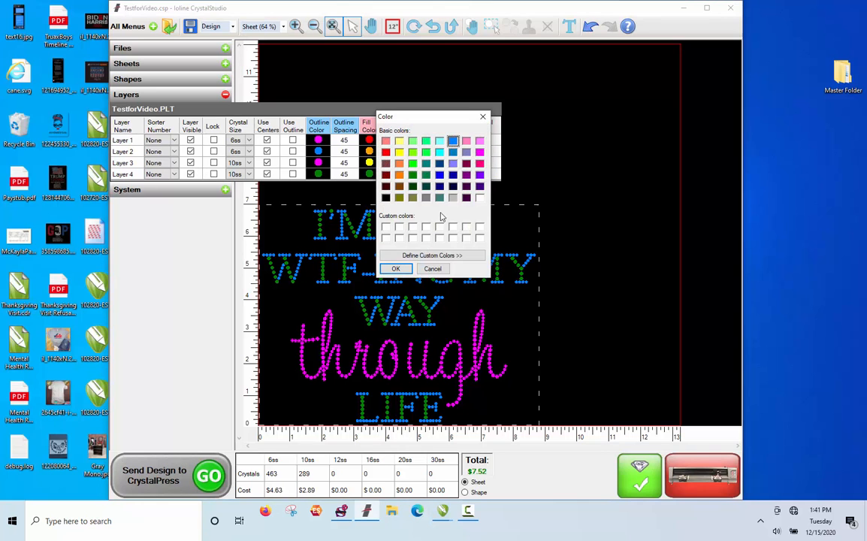
click(396, 269)
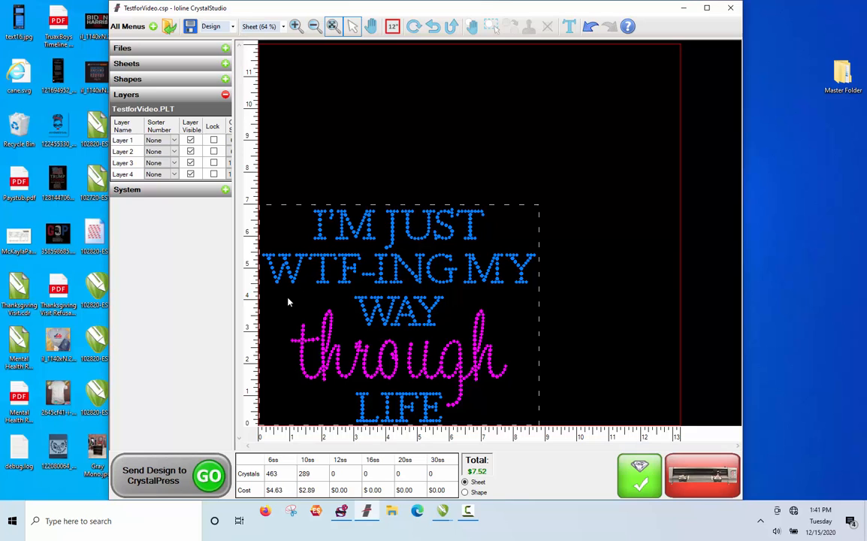
mouse_move(198, 129)
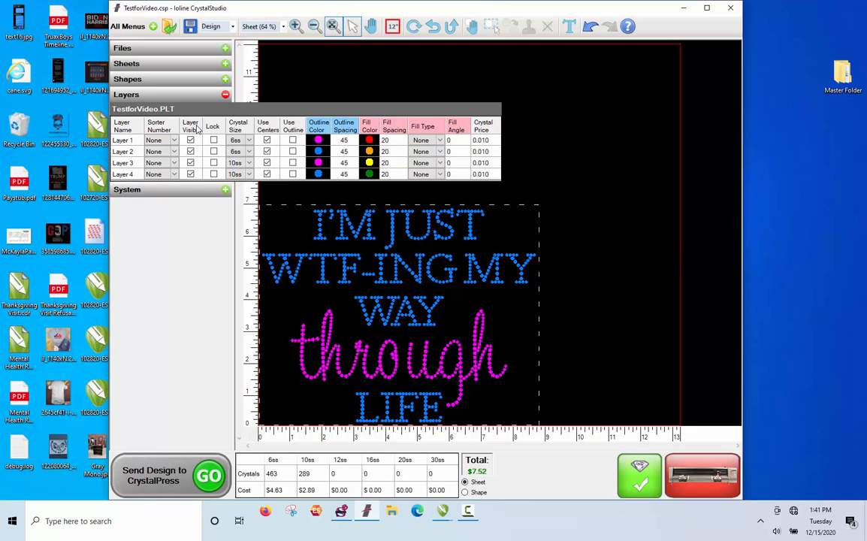
click(190, 129)
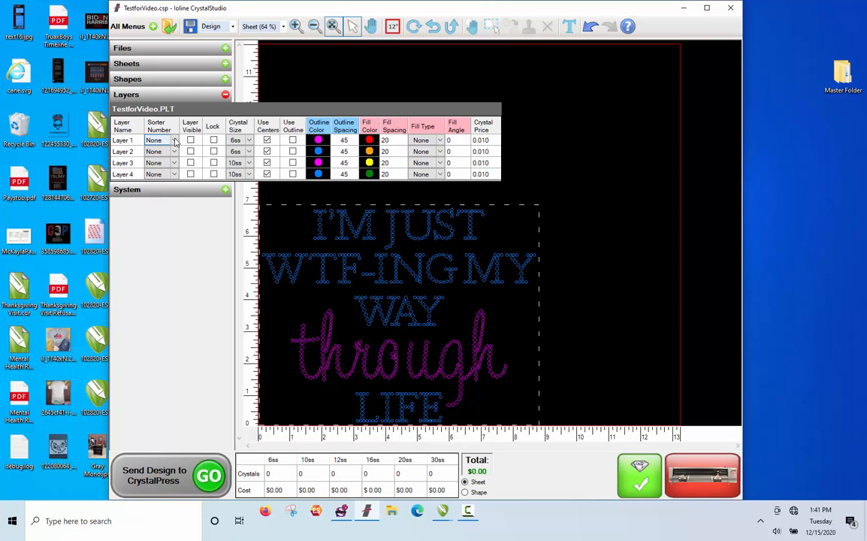
- Assign sorter number 1 to Layers 1 and 2 and sorter number 2 to Layers 3 and 4
click(176, 141)
click(175, 160)
click(175, 153)
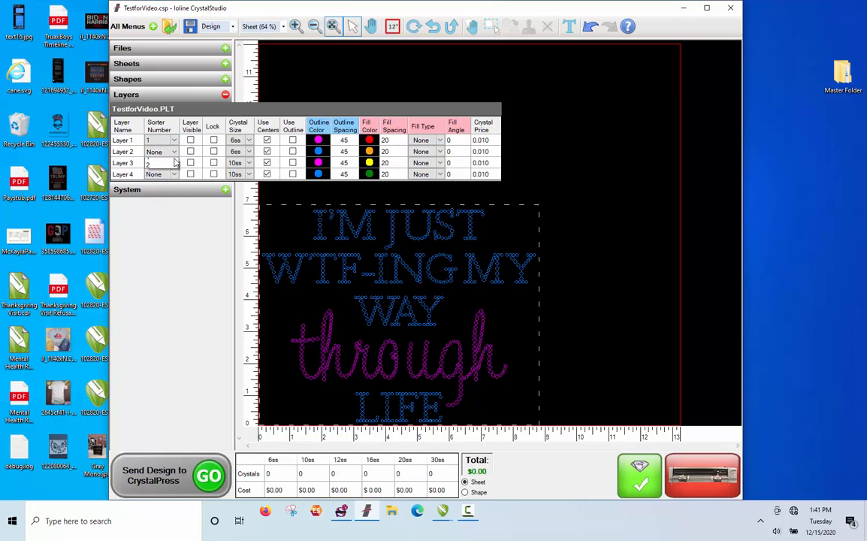
click(168, 157)
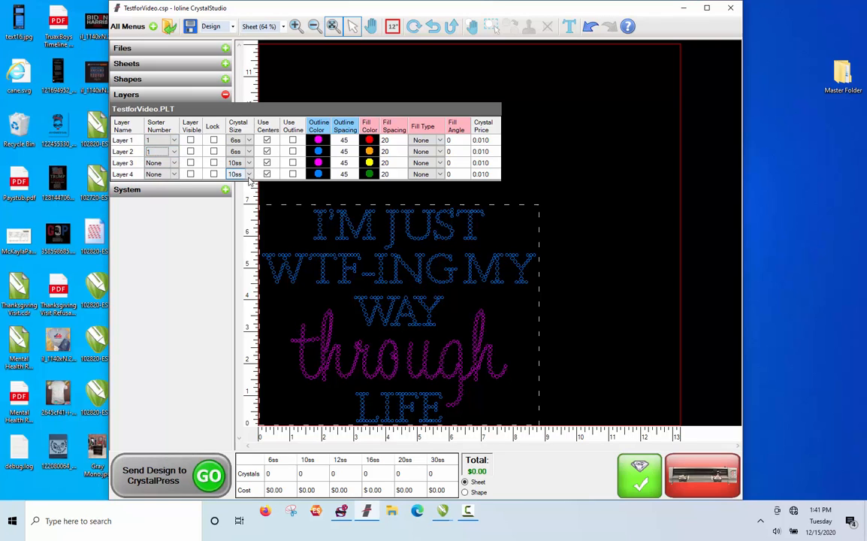
click(173, 162)
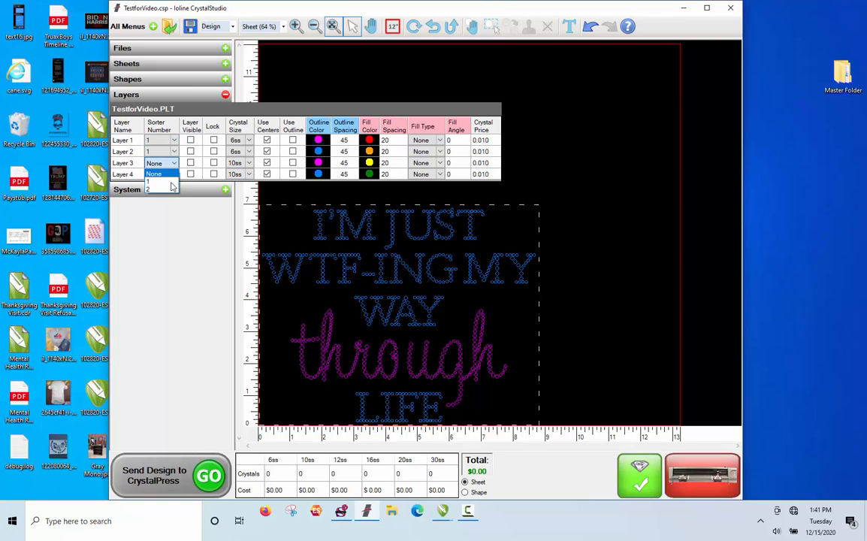
click(172, 188)
click(174, 174)
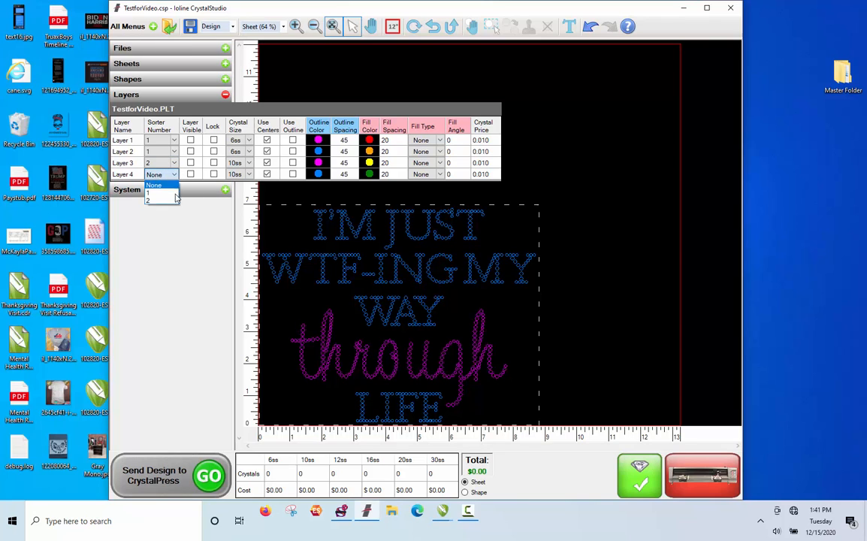
click(175, 199)
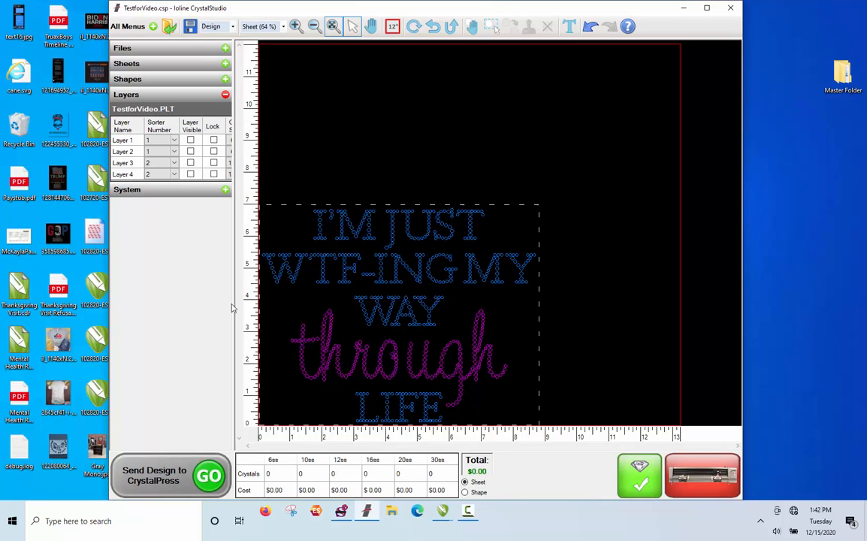
- Uncover the desktop to move the TestforVideo.csp file icon lower in its column, and maximize the CrystalStudio window
drag(449, 9, 693, 121)
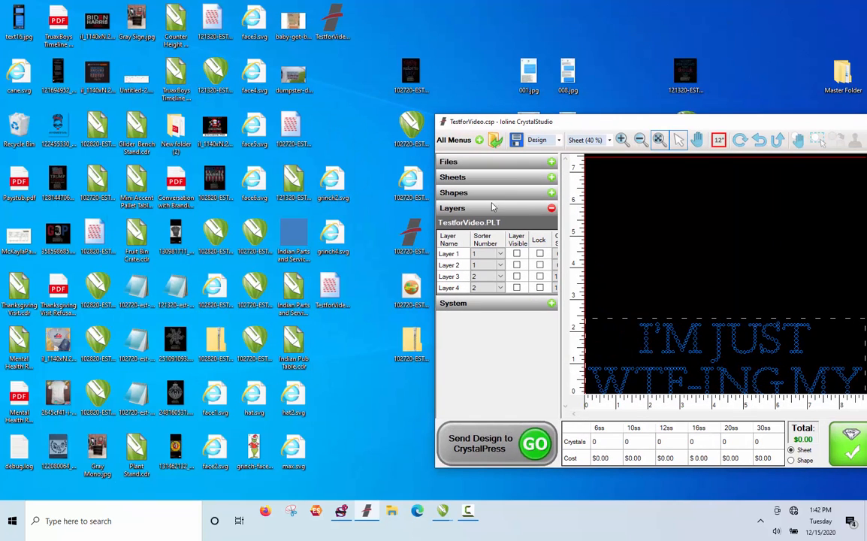
drag(333, 27, 335, 158)
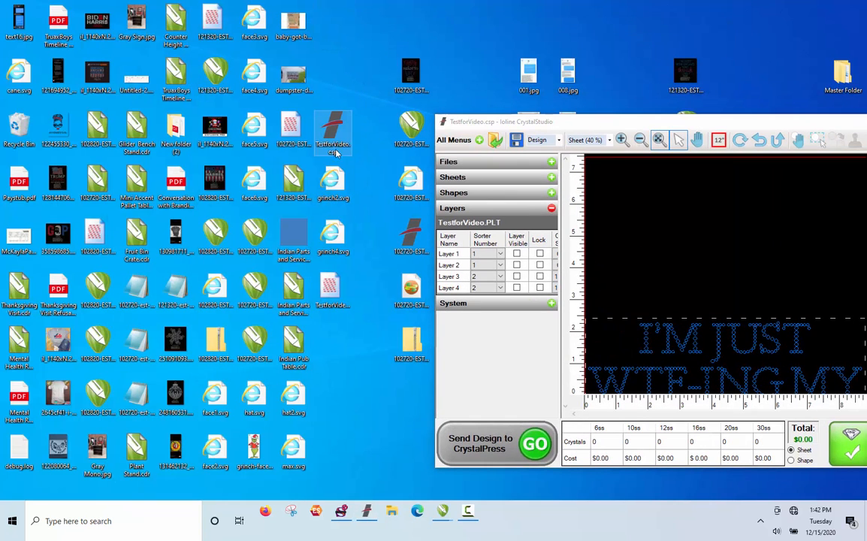
double_click(644, 120)
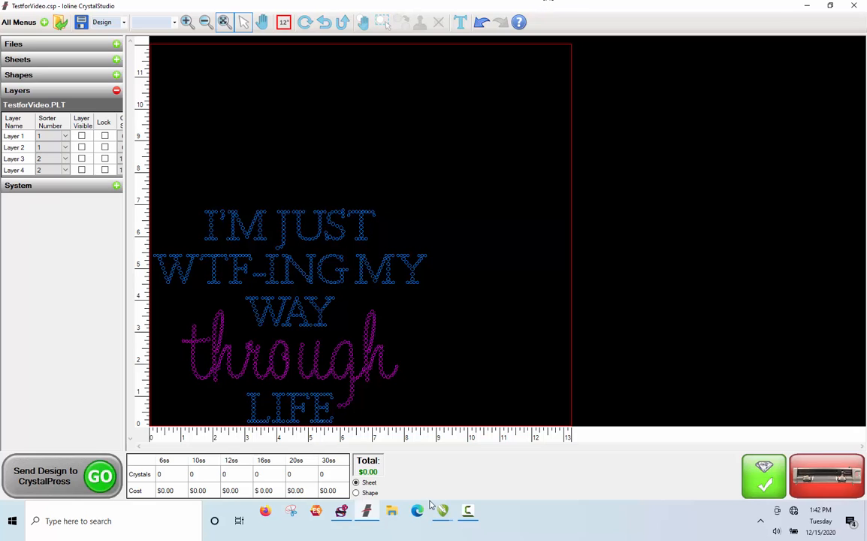
- Switch to the 121320-EST-WTFINGTHROUGHLIFE.cdr document in CorelDRAW and maximize its window
mouse_move(443, 512)
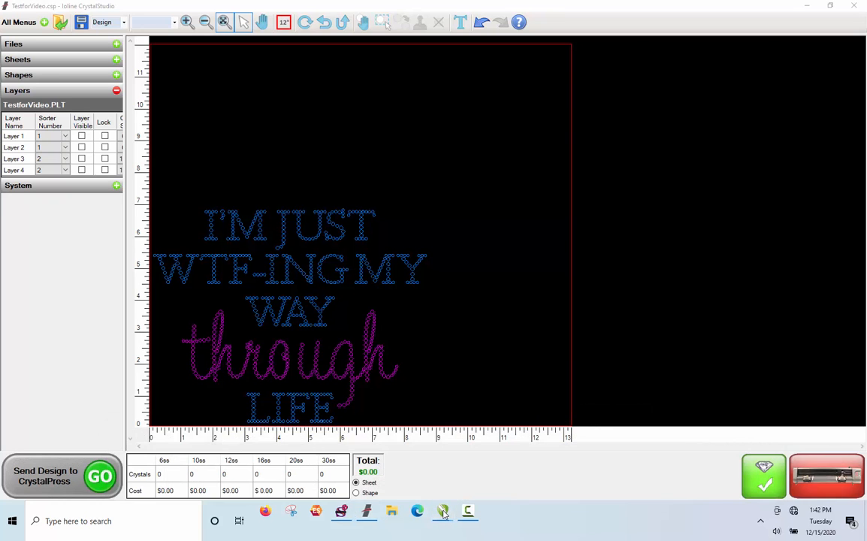
mouse_move(643, 426)
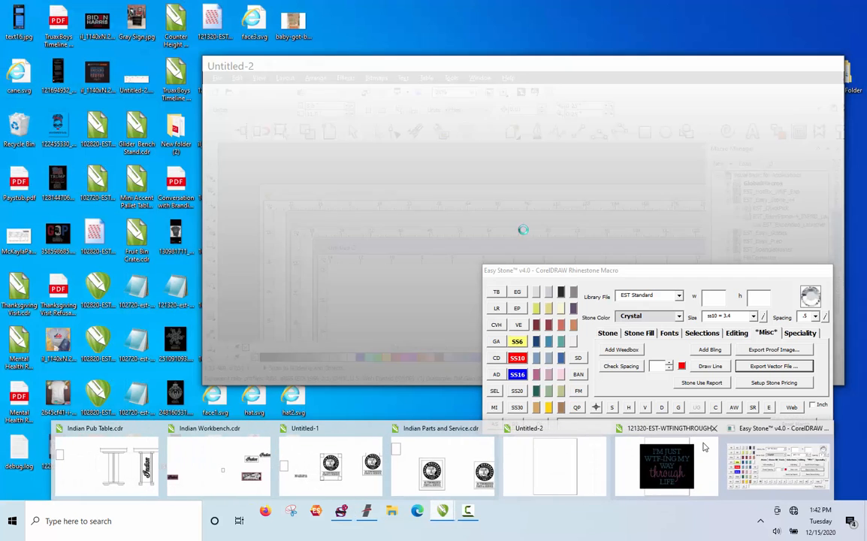
click(721, 462)
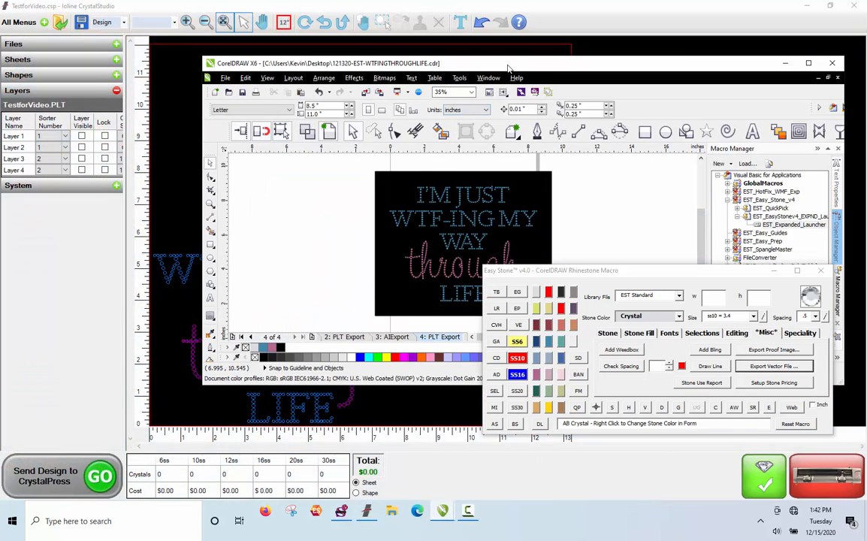
double_click(460, 63)
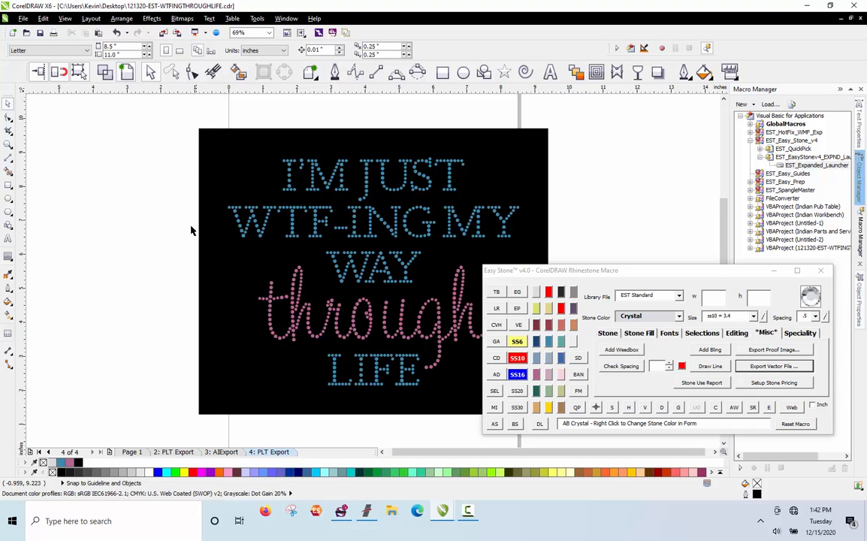
- Select the rhinestone design without watermark on Page 1 and start its vector file export, agreeing to ungroup the shape
click(132, 451)
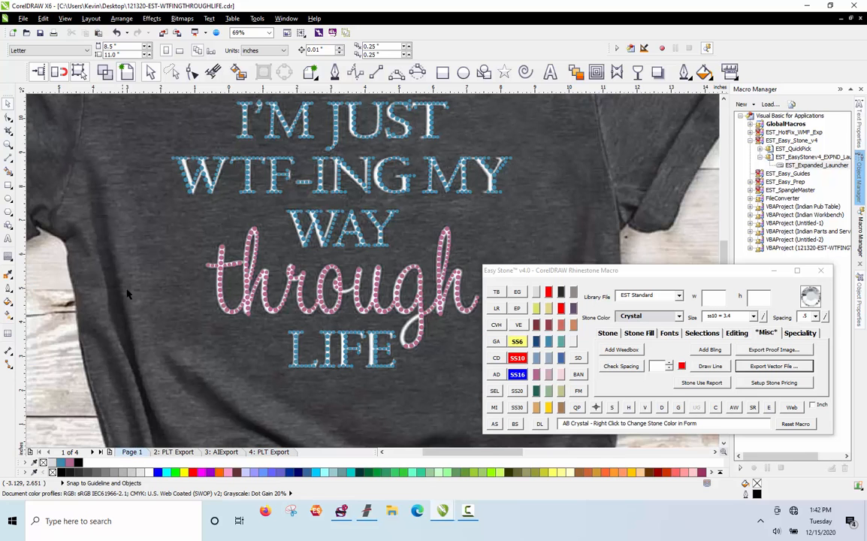
scroll(120, 252, down, 5)
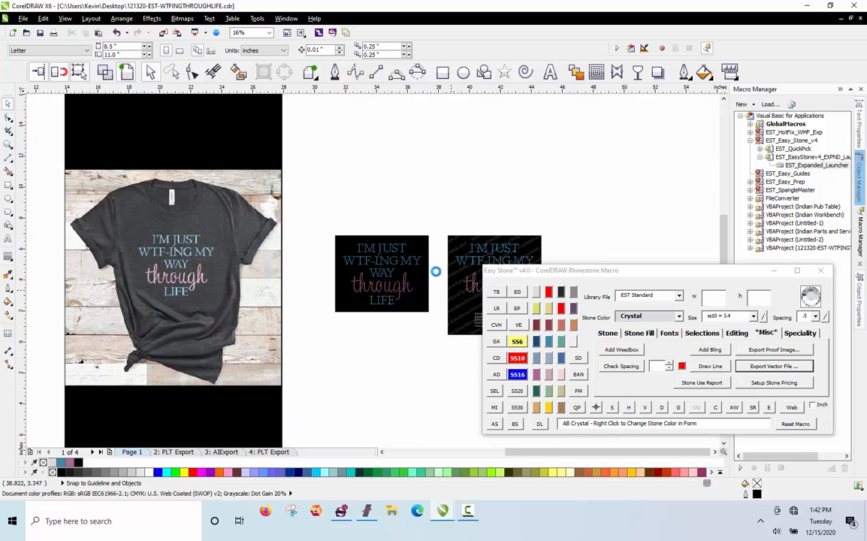
scroll(443, 278, up, 2)
scroll(366, 215, up, 2)
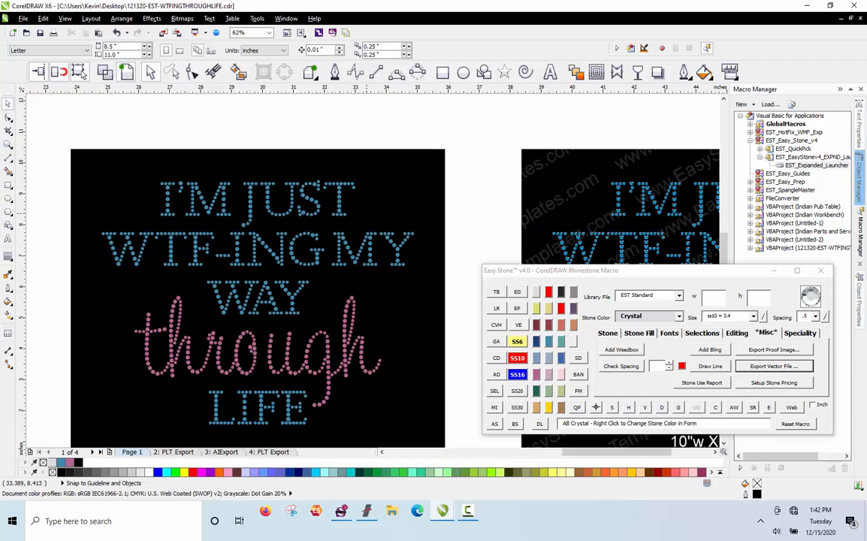
scroll(252, 136, down, 2)
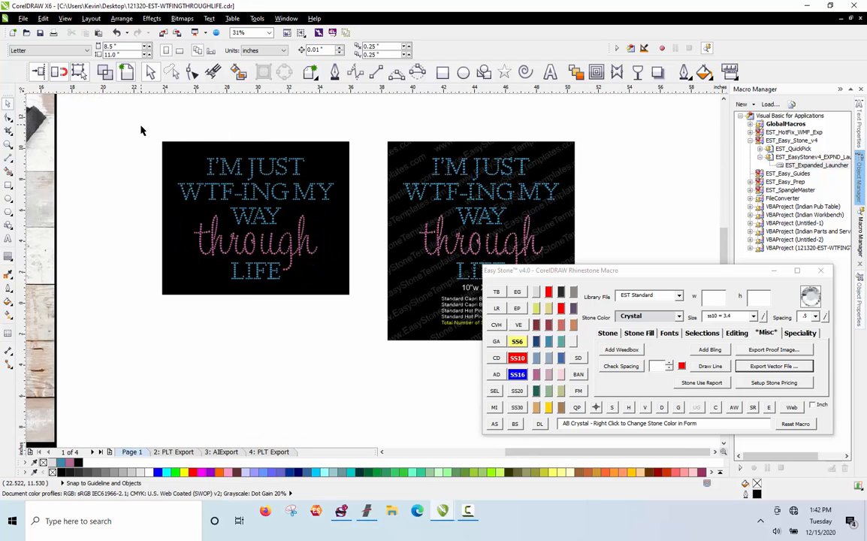
drag(130, 131, 377, 333)
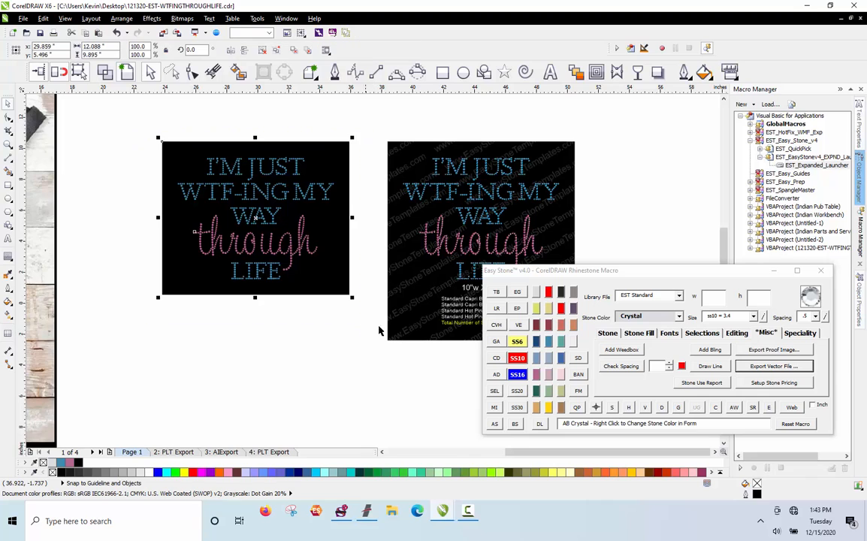
click(774, 365)
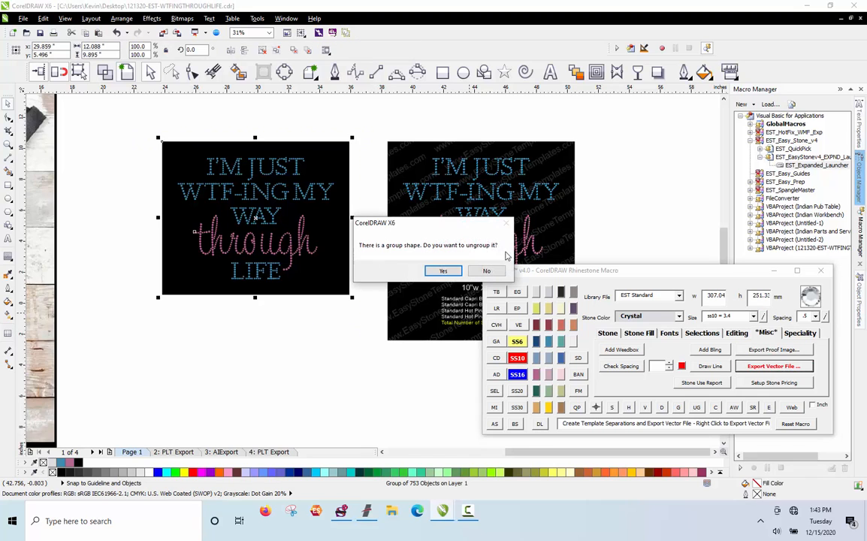
click(443, 270)
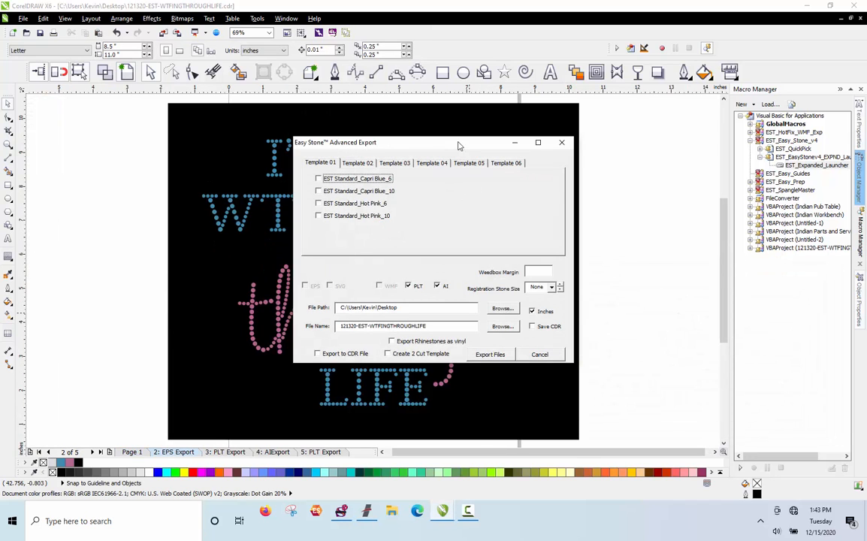
- Assign Capri Blue sizes 6 and 10 to Template 01 and Hot Pink sizes 6 and 10 to Template 02
drag(449, 145, 738, 140)
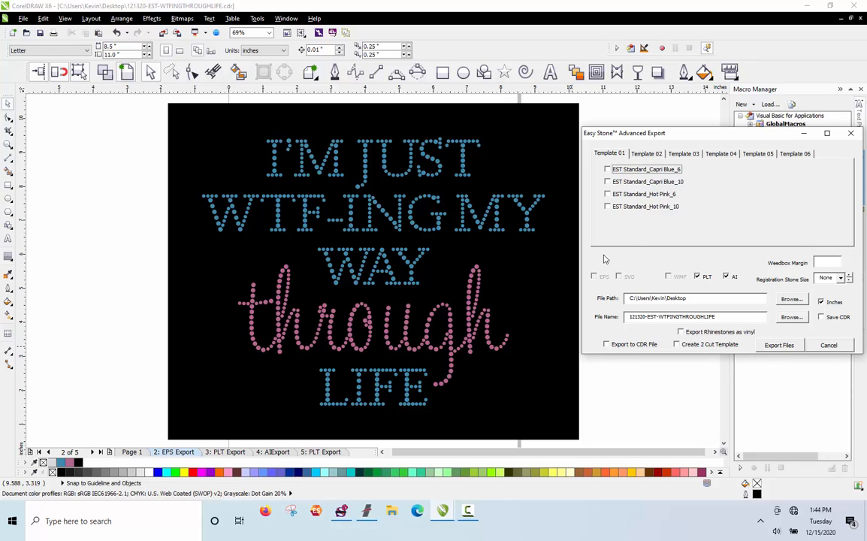
click(643, 171)
click(608, 181)
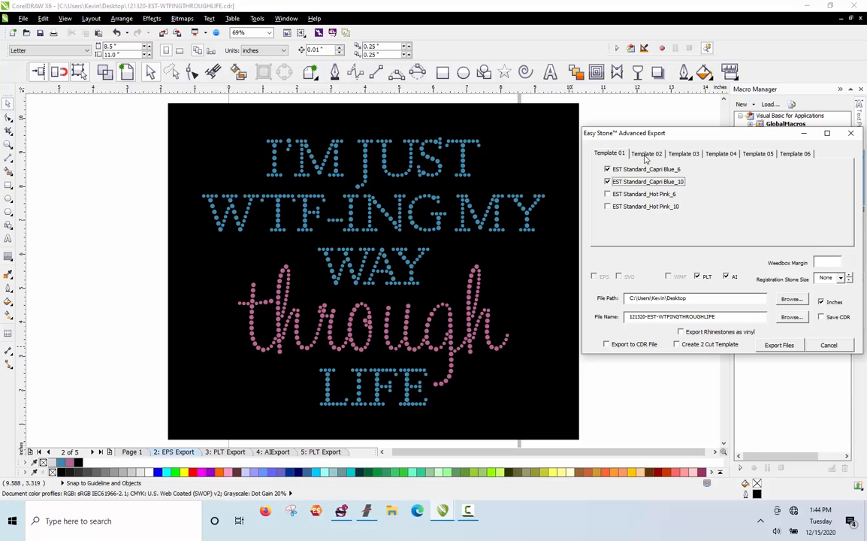
click(646, 153)
click(647, 171)
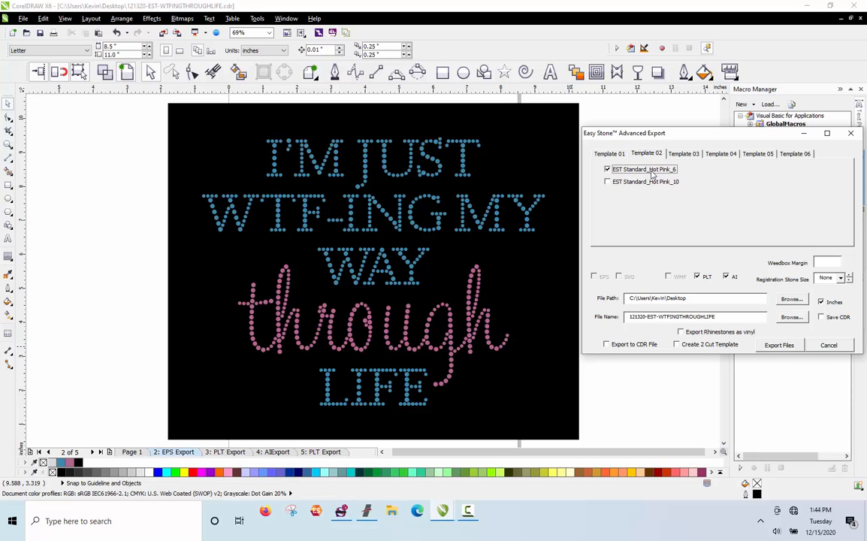
click(657, 184)
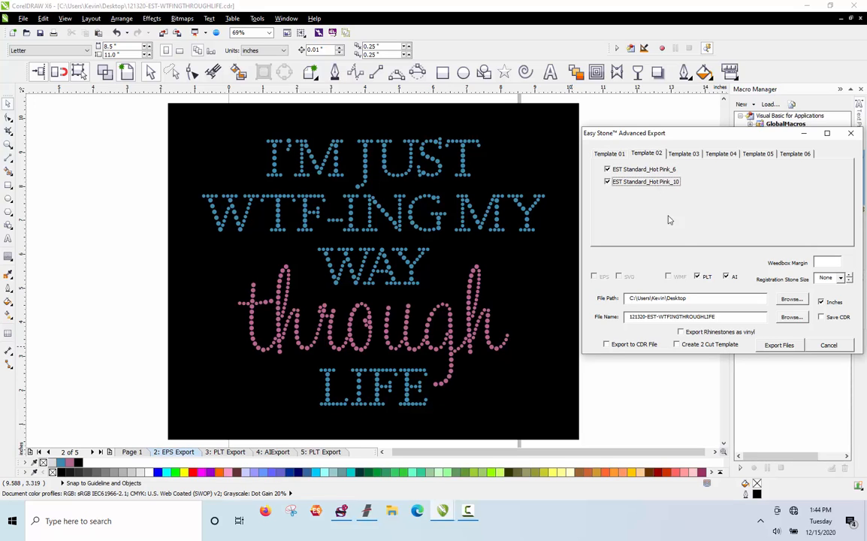
- Change the export formats from PLT and AI to EPS and SVG, and export the template files, replacing the existing file
click(697, 276)
click(726, 276)
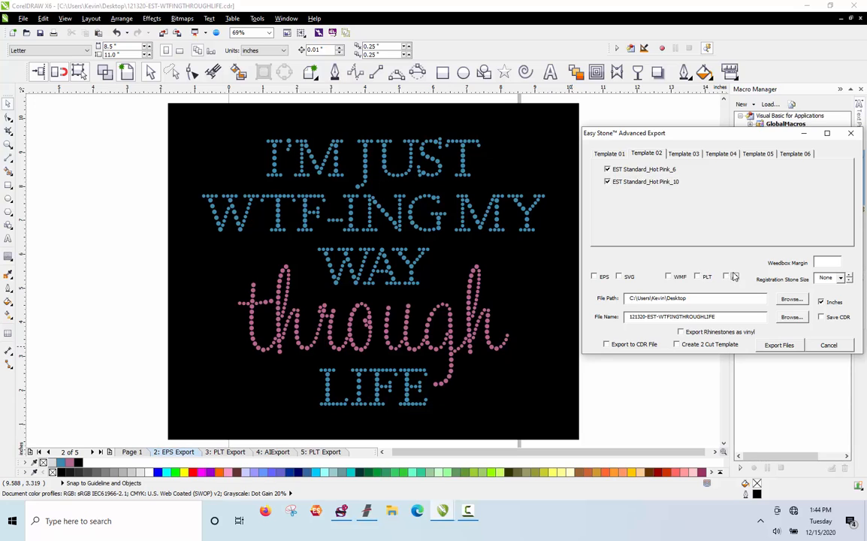
click(619, 277)
click(595, 277)
click(779, 346)
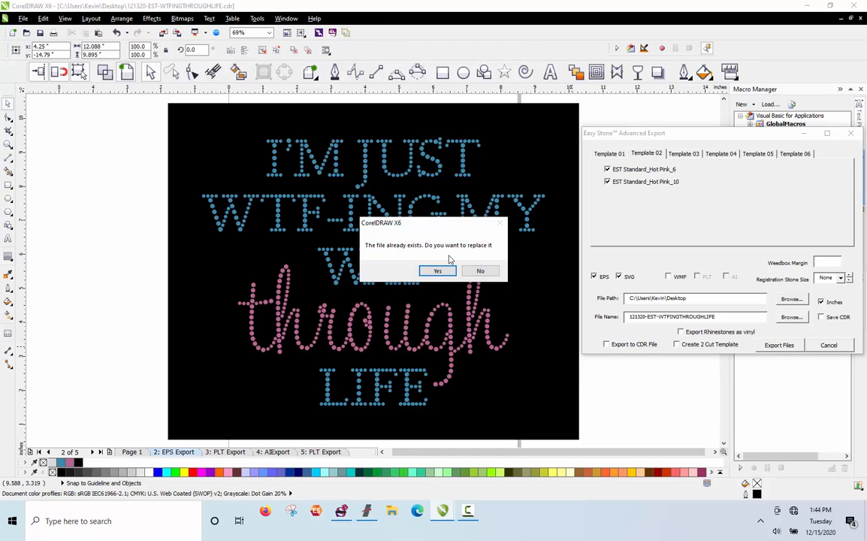
click(436, 271)
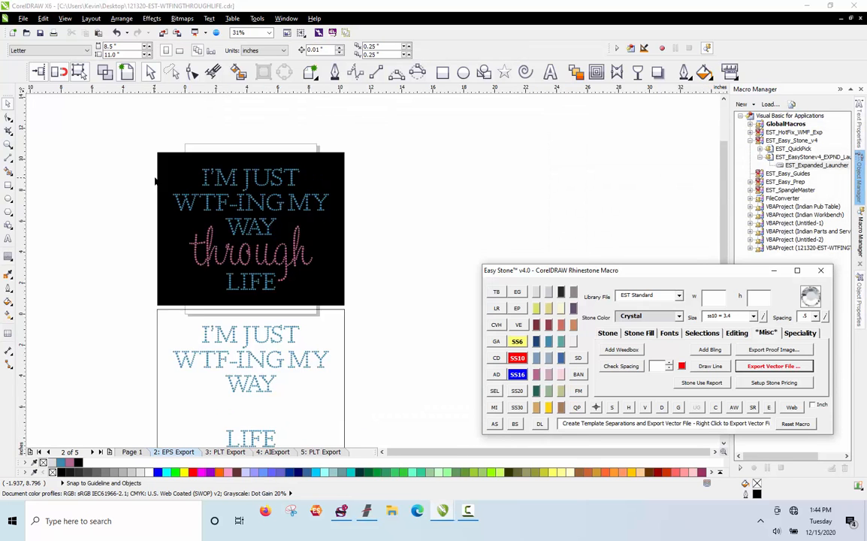
scroll(188, 336, up, 2)
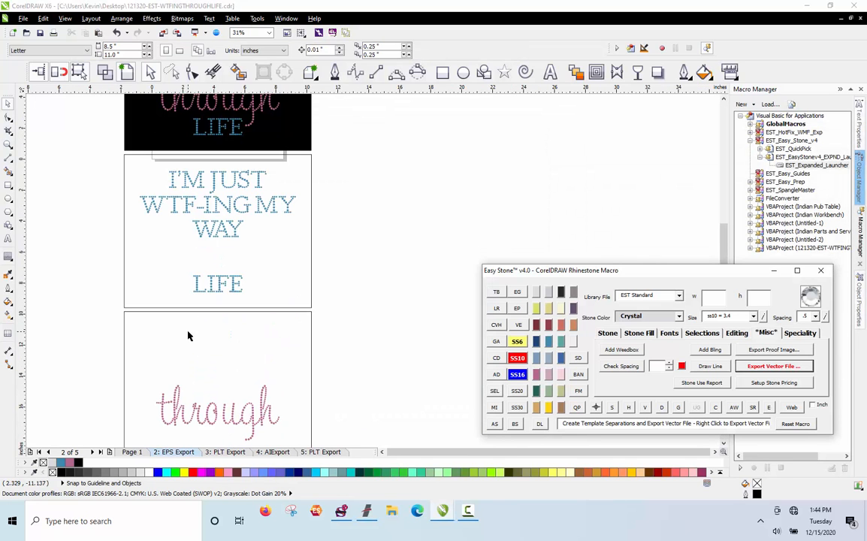